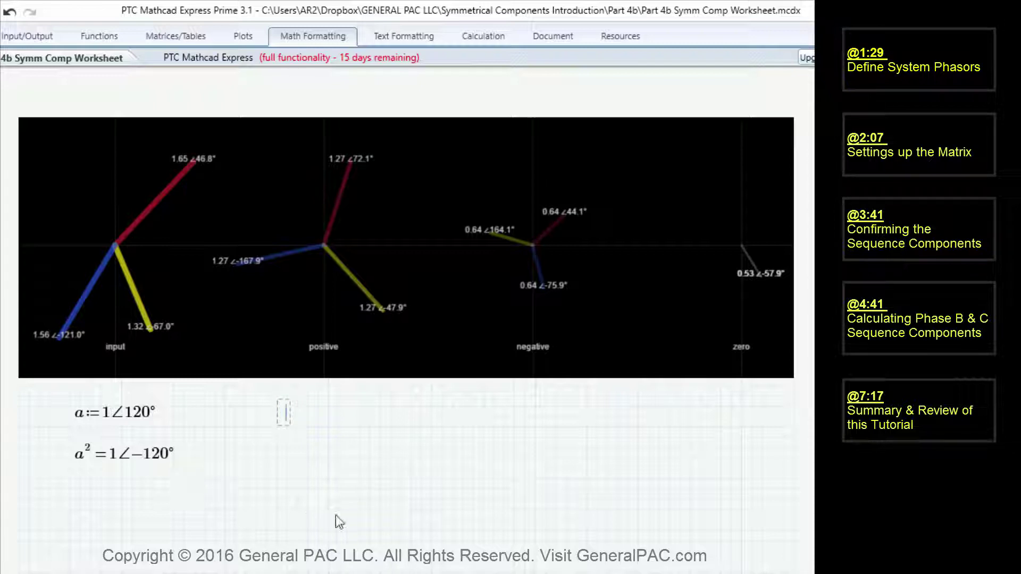
Step: Define IA as 1.65∠46.8° and IB as 1.32∠67.0°
text(IA=)
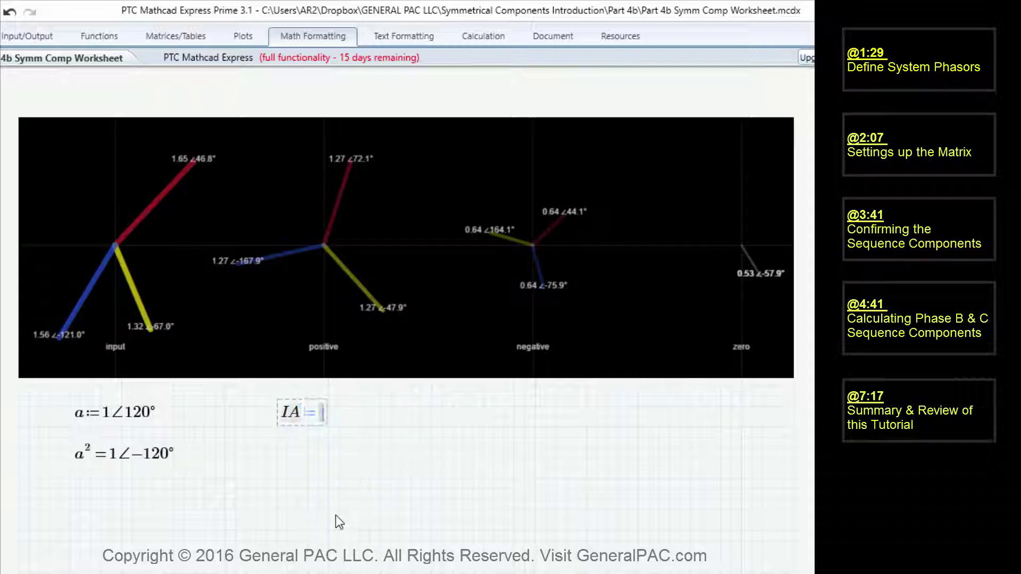
text(:)
text(1.65∠46.8°)
key(Return)
text(IB:)
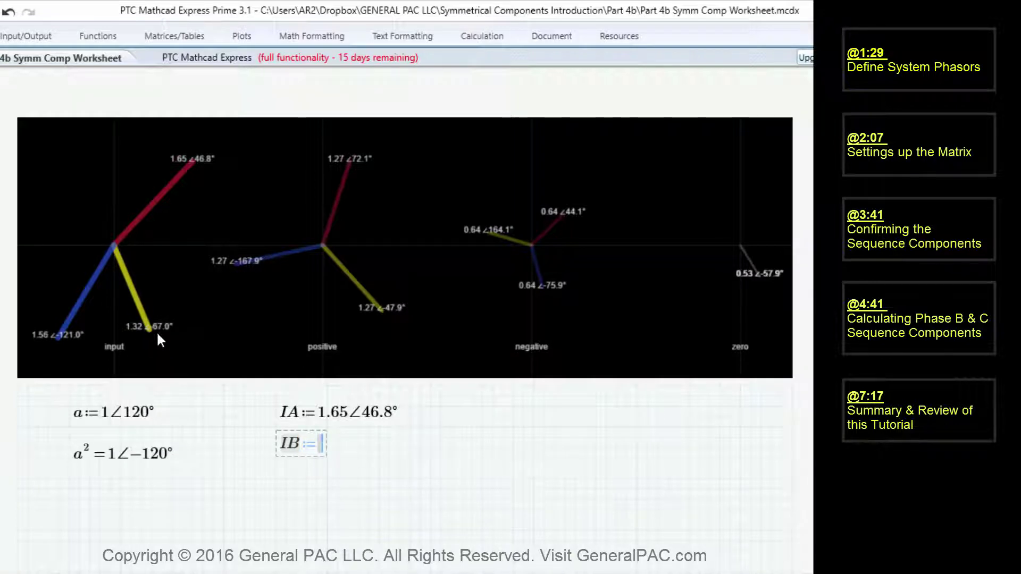
text(1.32∠67.0°)
key(Return)
Step: Define IC as 1.56∠−121.0° and line up IB and IC beside IA in one row
text(IC:)
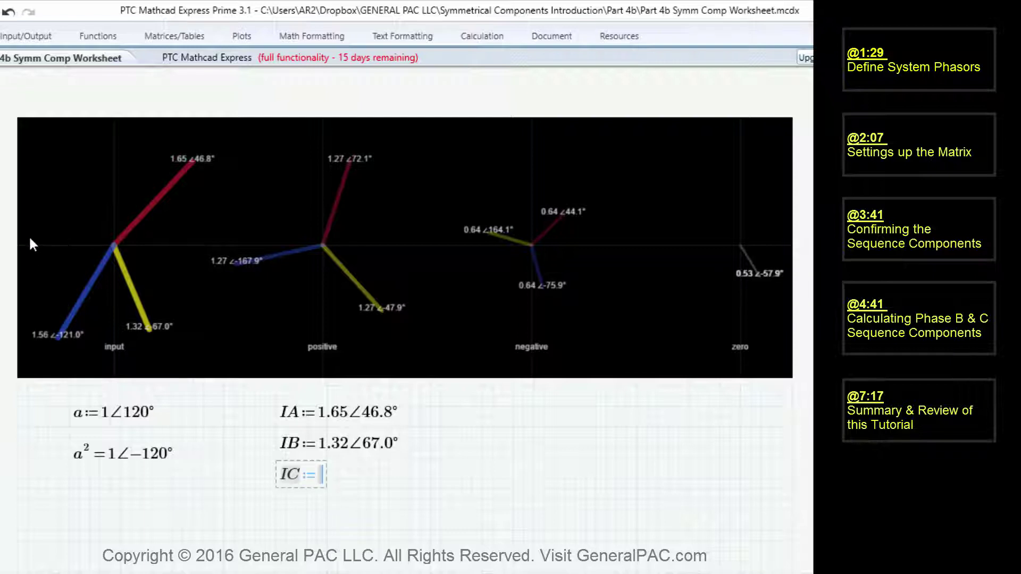
text(1.56∠-121.0°)
key(Return)
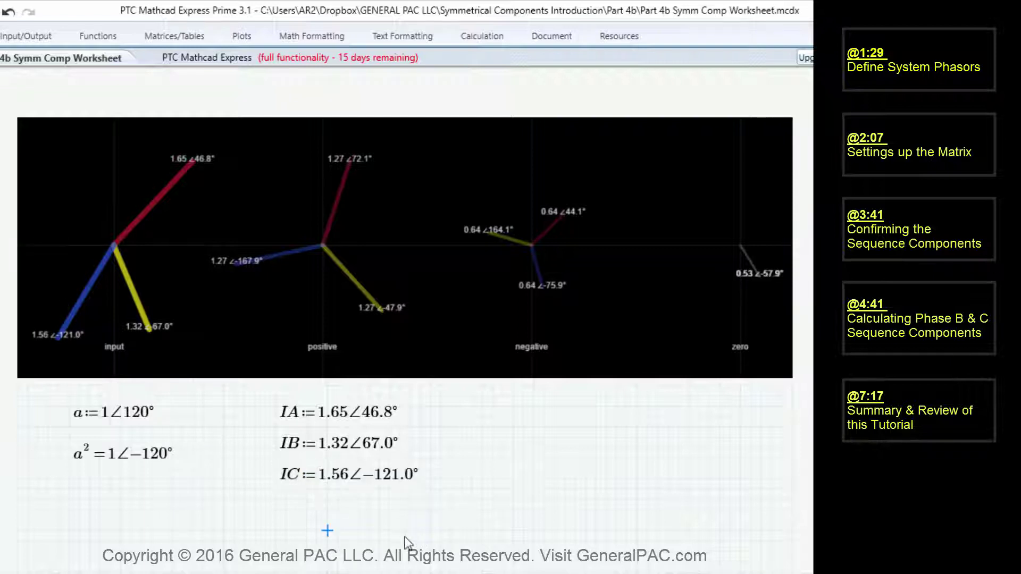
drag(303, 461, 451, 433)
drag(369, 487, 665, 432)
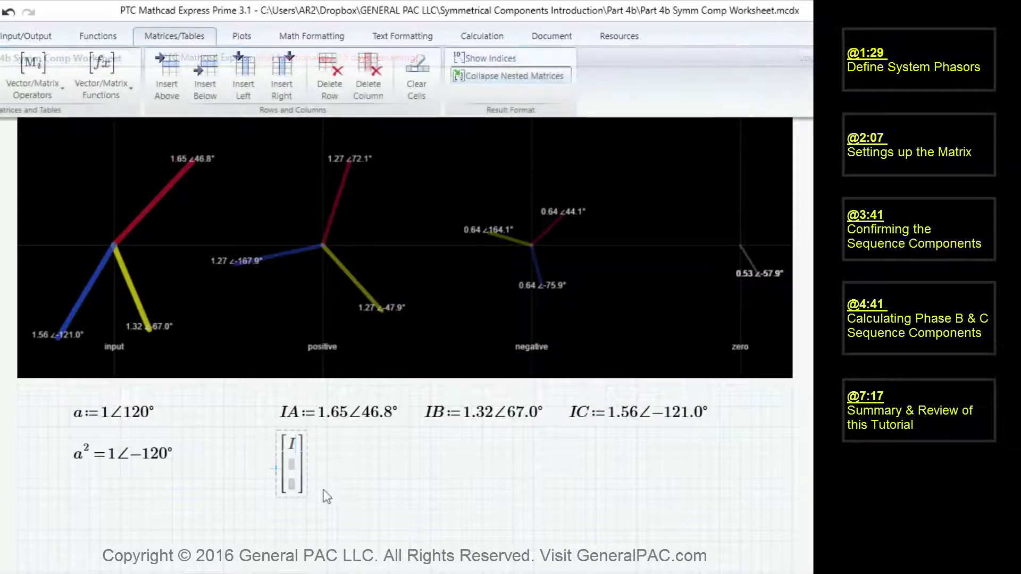
Step: Fill the vector with I0A, I1A, I2A and start its definition with :=
text(I0A)
key(Tab)
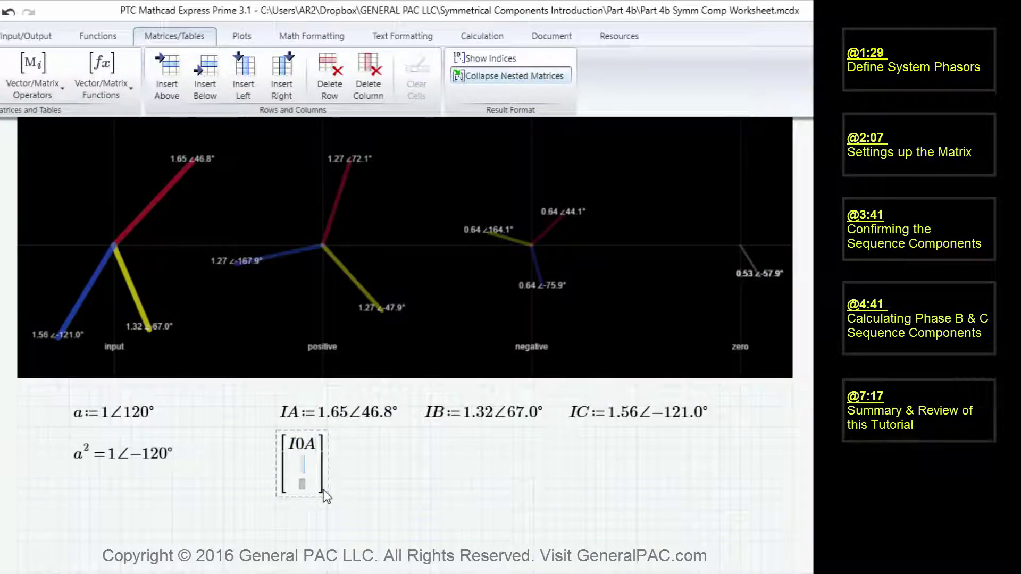
text(I1A)
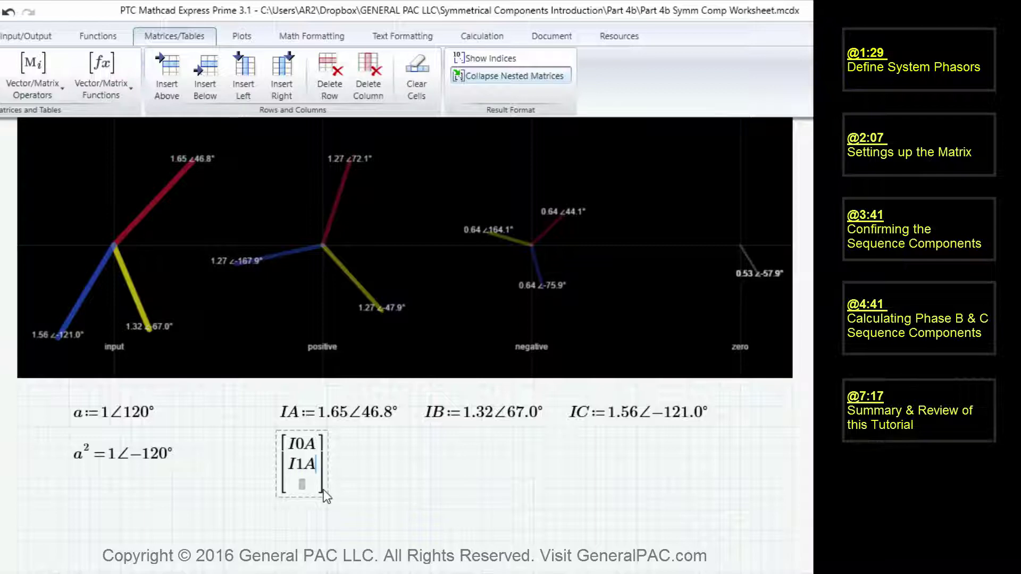
key(Tab)
text(I20)
key(BackSpace)
text(A)
key(space)
text(:=)
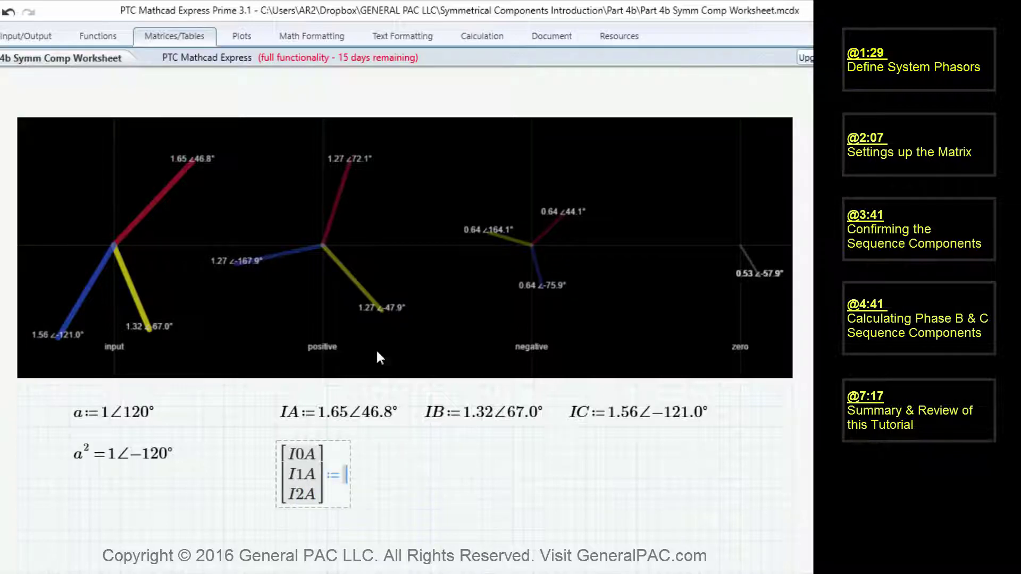
Step: Fill the coefficient matrix as [1 1 1; 1 a a²; 1 a² a]
text(a)
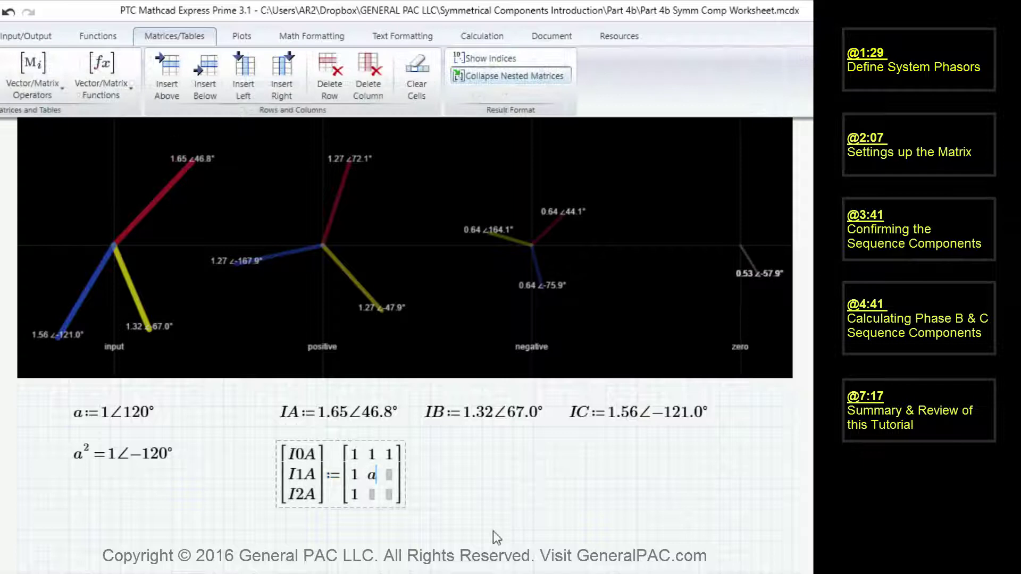
key(Tab)
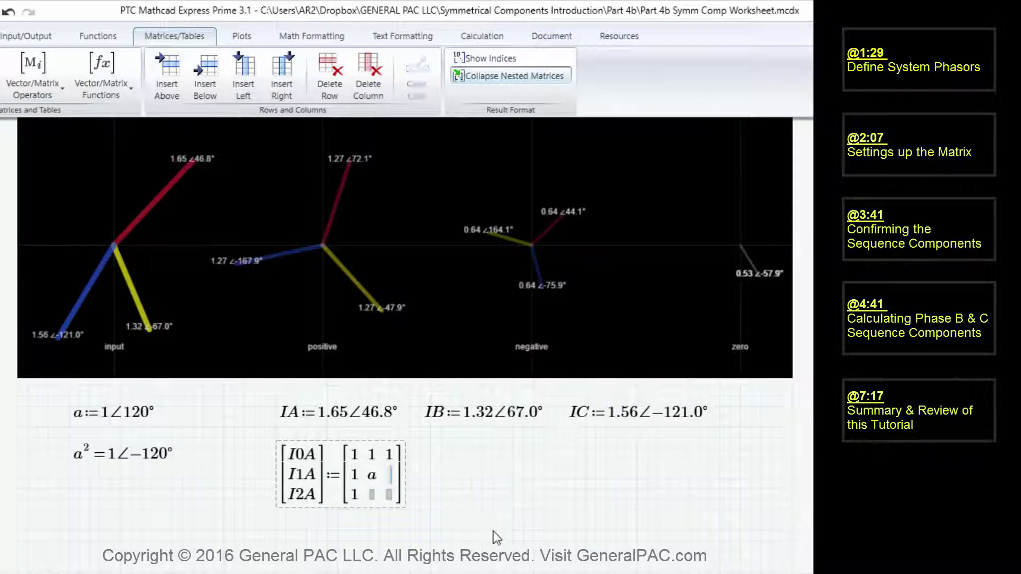
text(a^2)
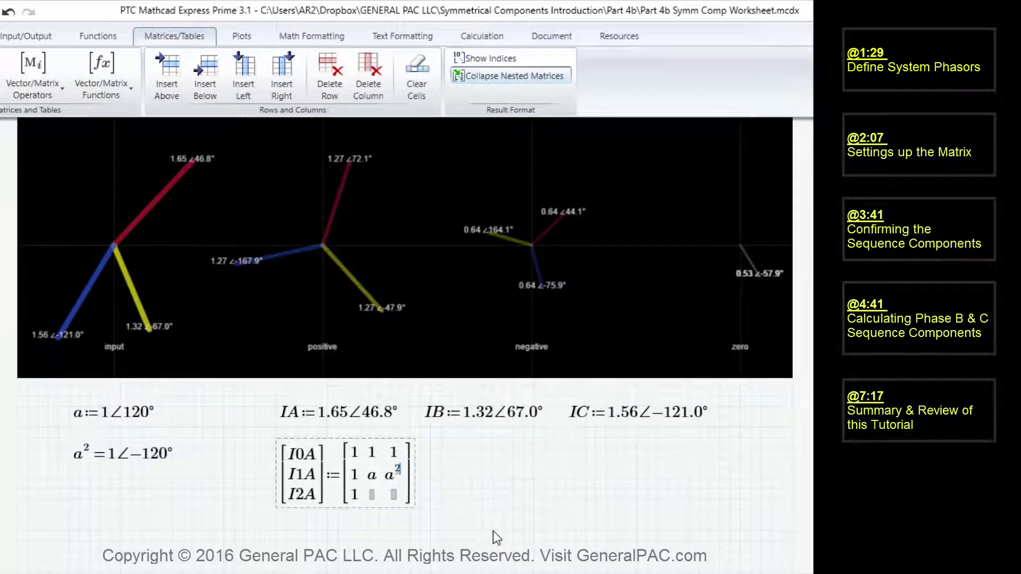
key(Tab)
text(a)
key(Tab)
text(a)
key(shift+Tab)
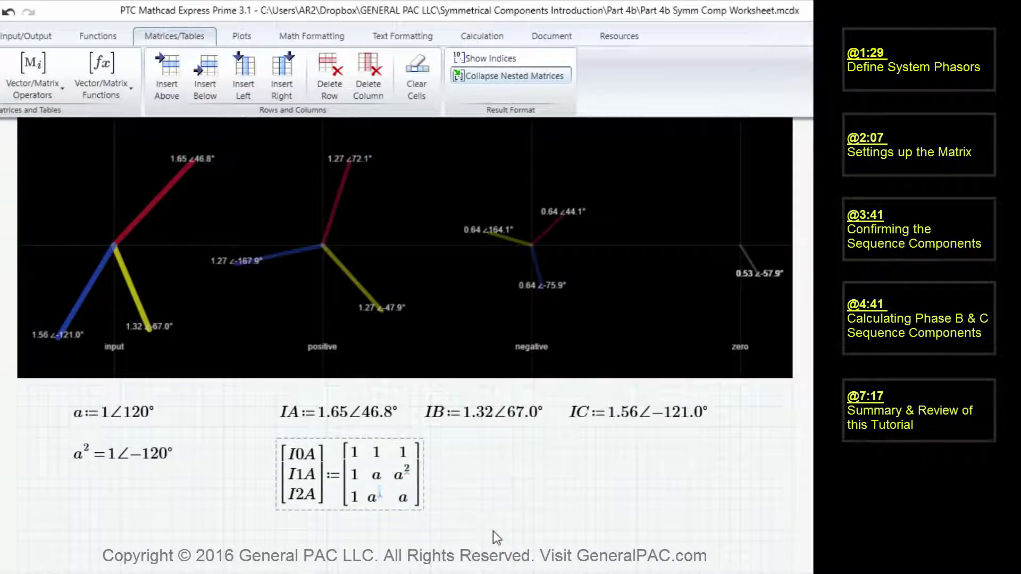
text(^2)
key(shift+Tab)
key(shift+Tab)
key(Left)
key(Left)
key(Left)
key(Left)
key(Left)
Step: Prefix the matrix with 1/3 and multiply it by the vector [IA; IB; IC]
text(1/3)
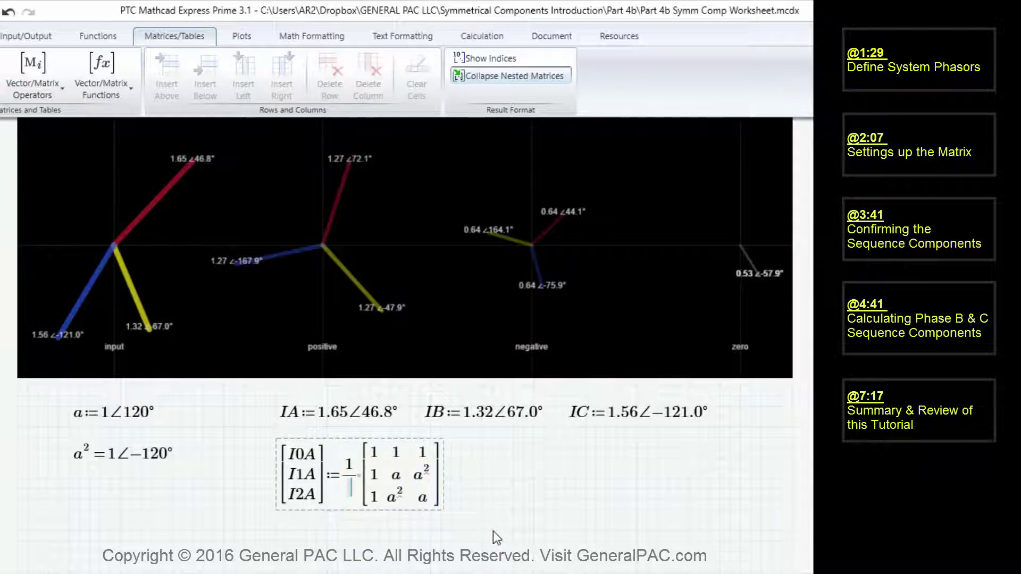
key(space)
key(space)
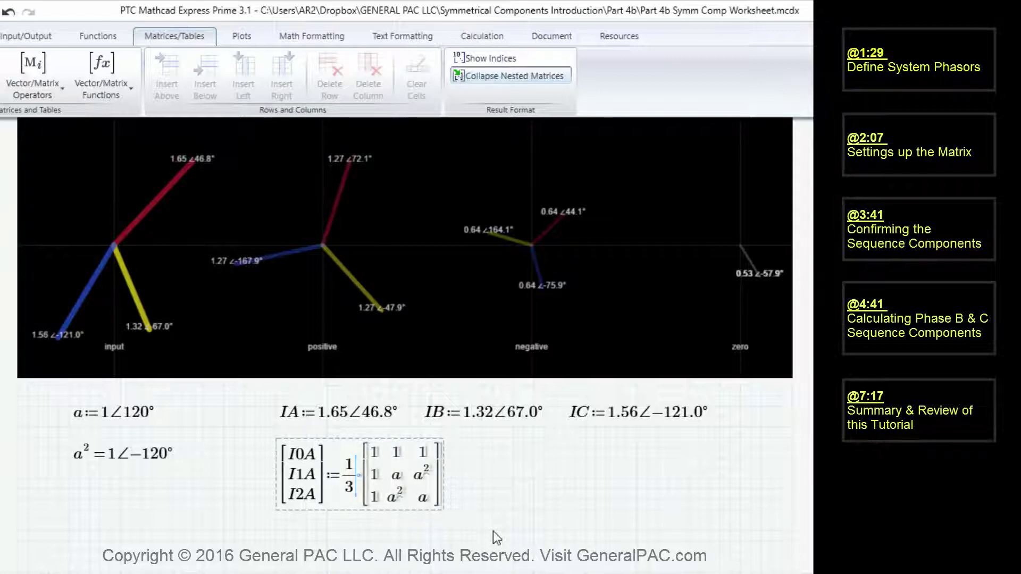
text(*)
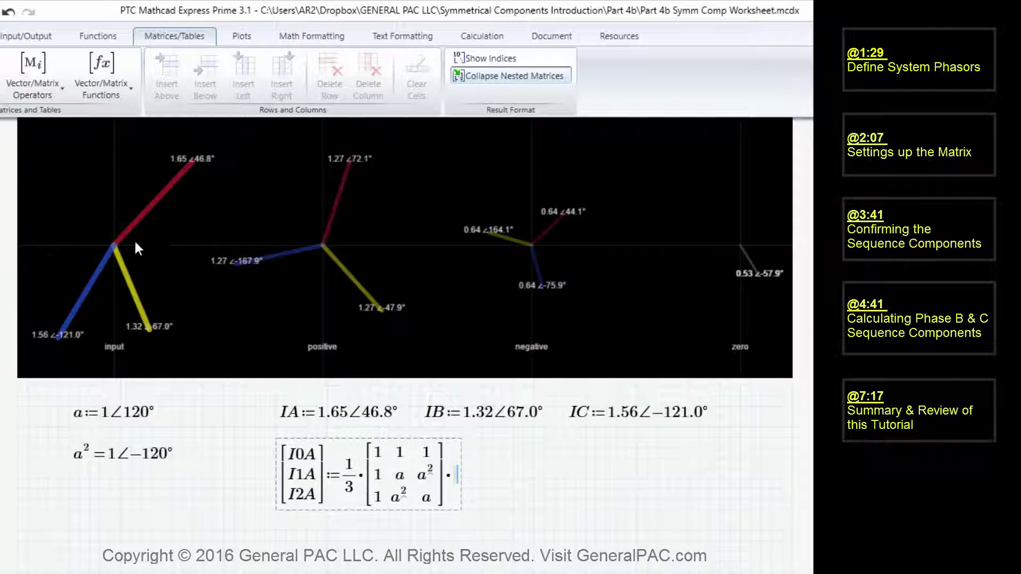
key(ctrl+m)
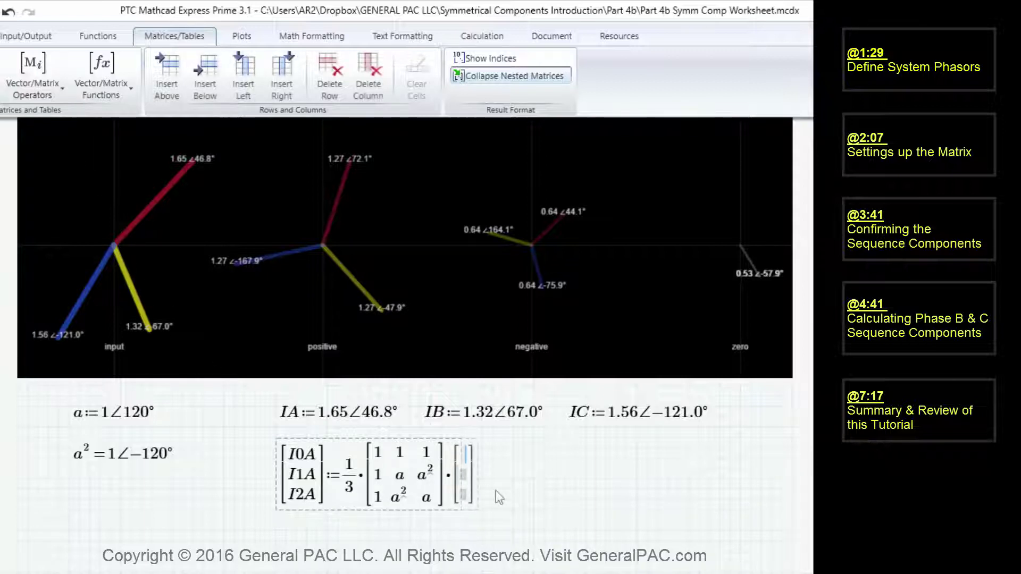
text(IA)
key(Down)
text(IB)
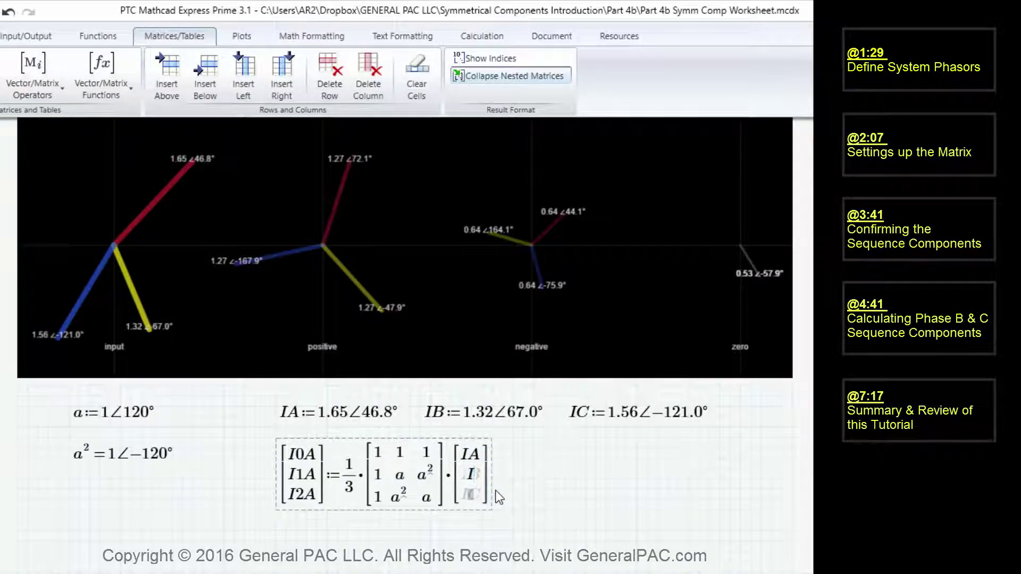
key(Down)
text(IC)
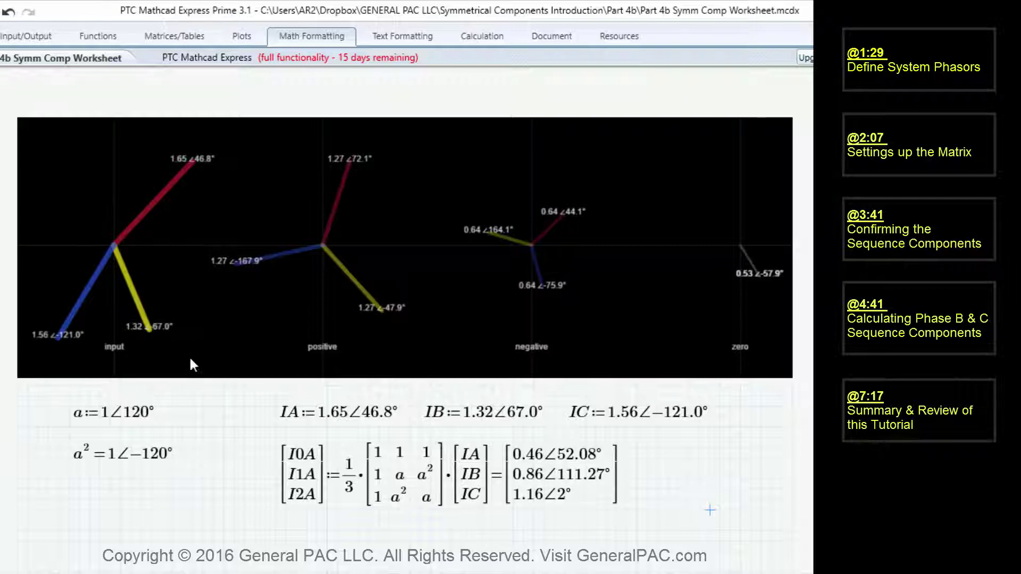
Step: Change IB's angle to −67.0° so the sequence currents recalculate to 0.53∠−58.04°, 1.27∠72.13°, 0.64∠44.1°
click(508, 415)
text(-)
key(Return)
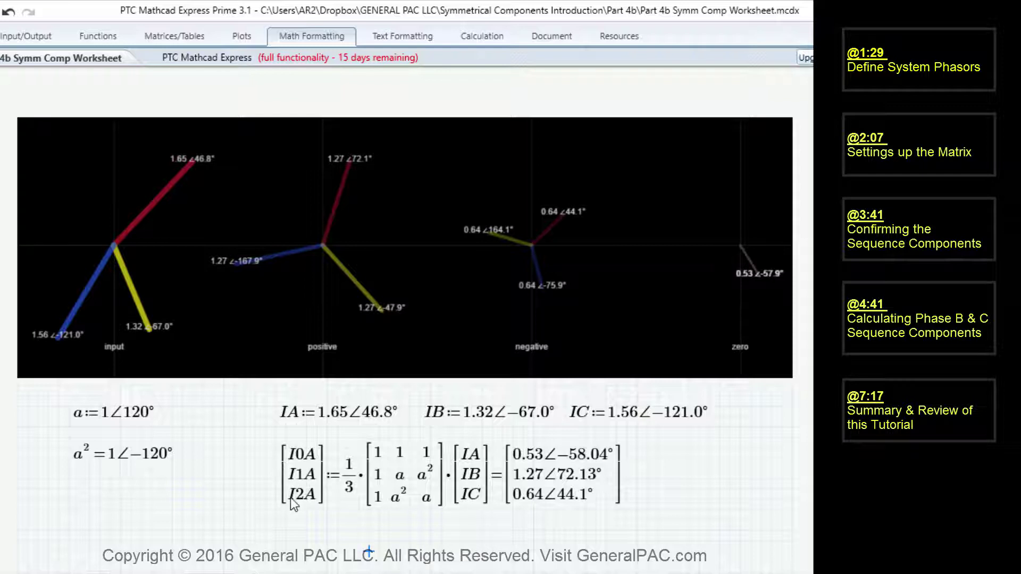
Step: Evaluate I0A (0.53∠−58.043°) in a blank spot below the equations
click(304, 497)
scroll(303, 503, down, 1)
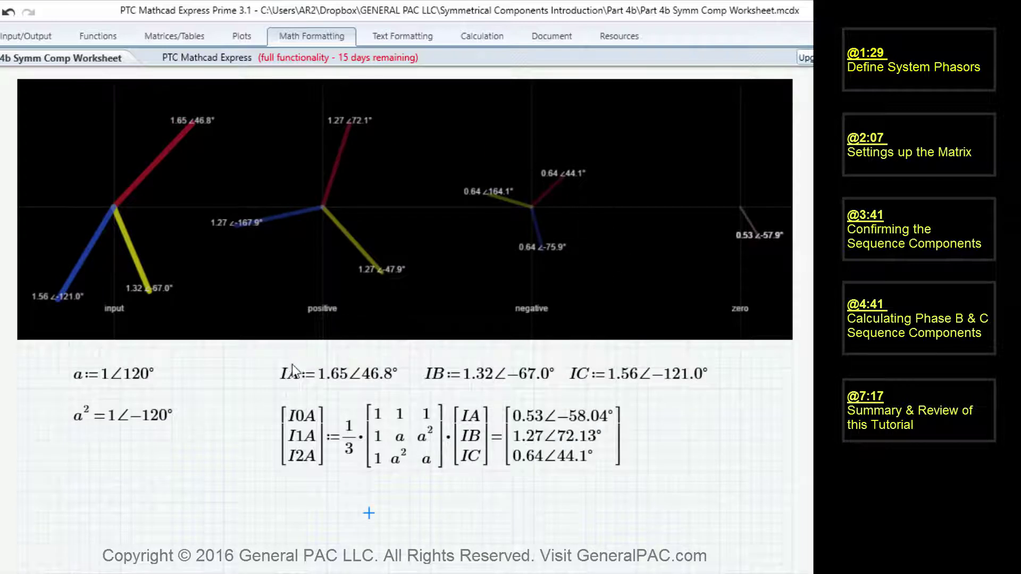
click(83, 504)
scroll(143, 505, down, 1)
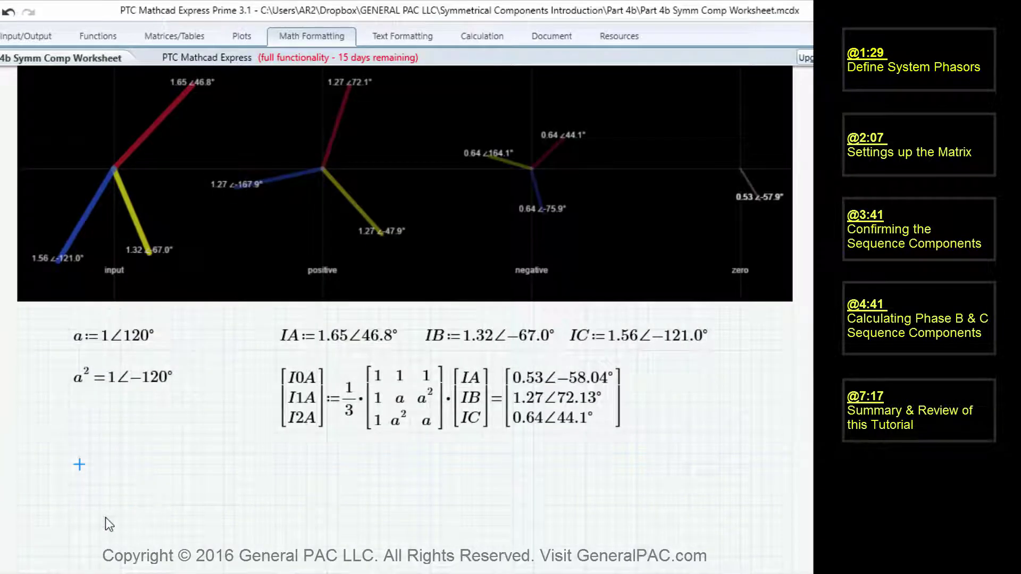
text(I0A=0.53∠−58.043°)
key(Return)
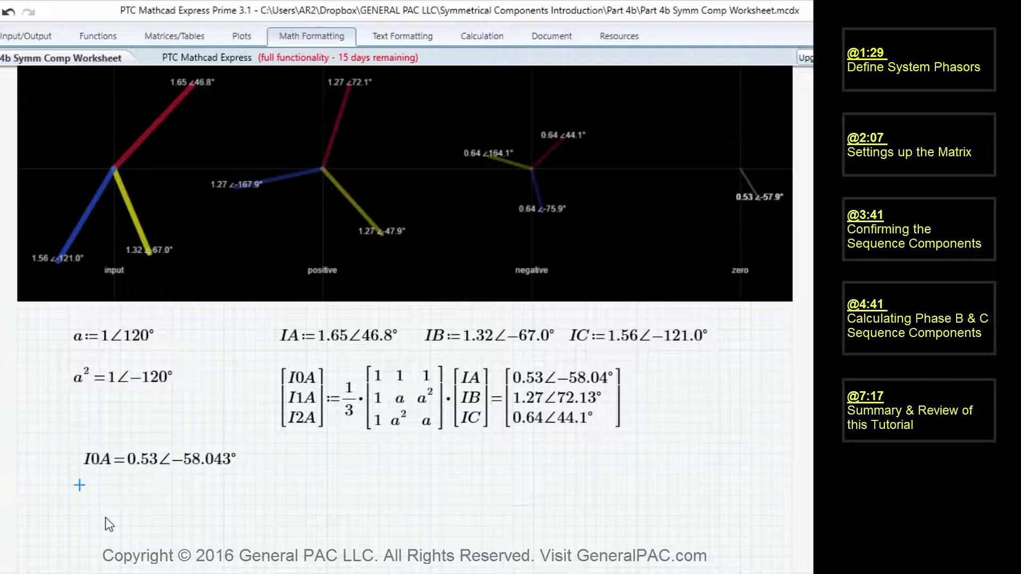
key(Down)
key(Up)
key(Down)
Step: Define I0B and I0C as I0A, each evaluated, and shift the three results left
text(I0B:=)
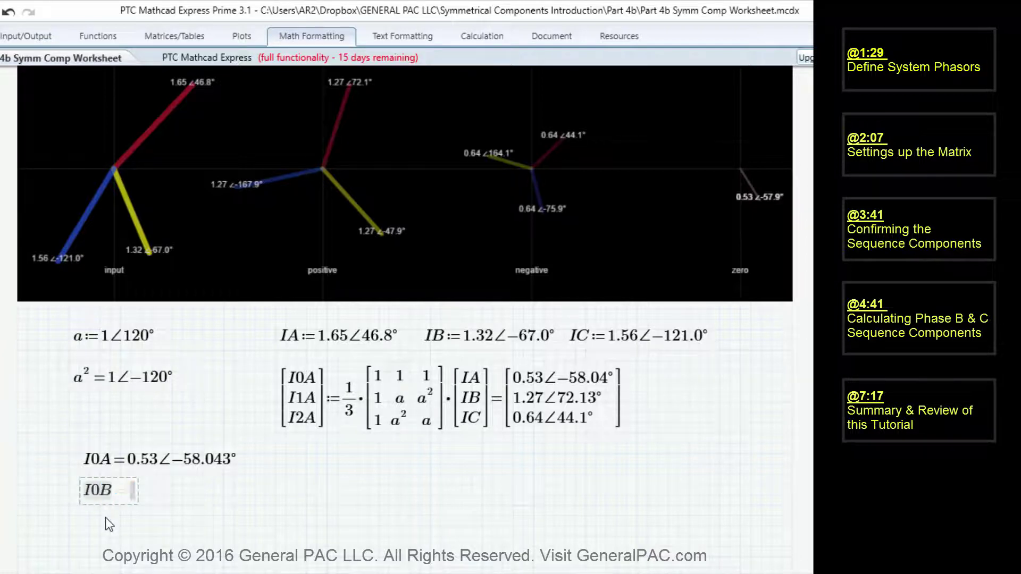
text(I0A=)
key(Return)
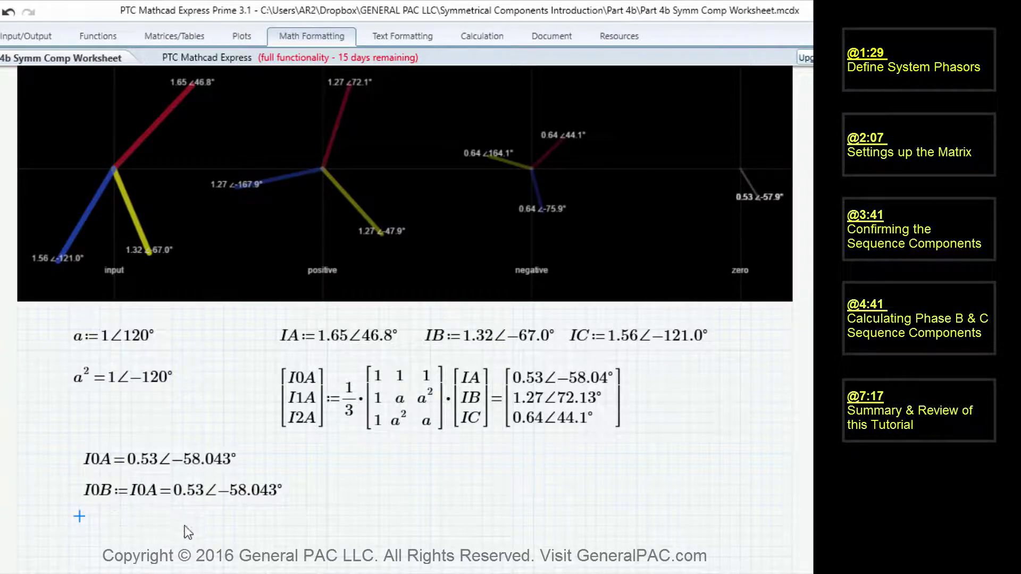
text(I0C:=I0)
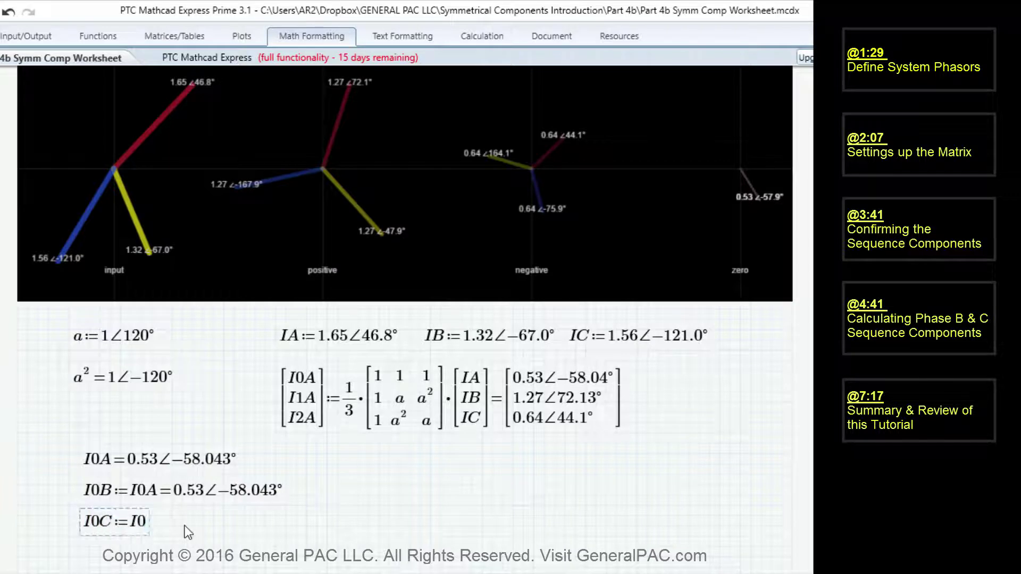
text(A=0.53∠−58.043°)
key(Return)
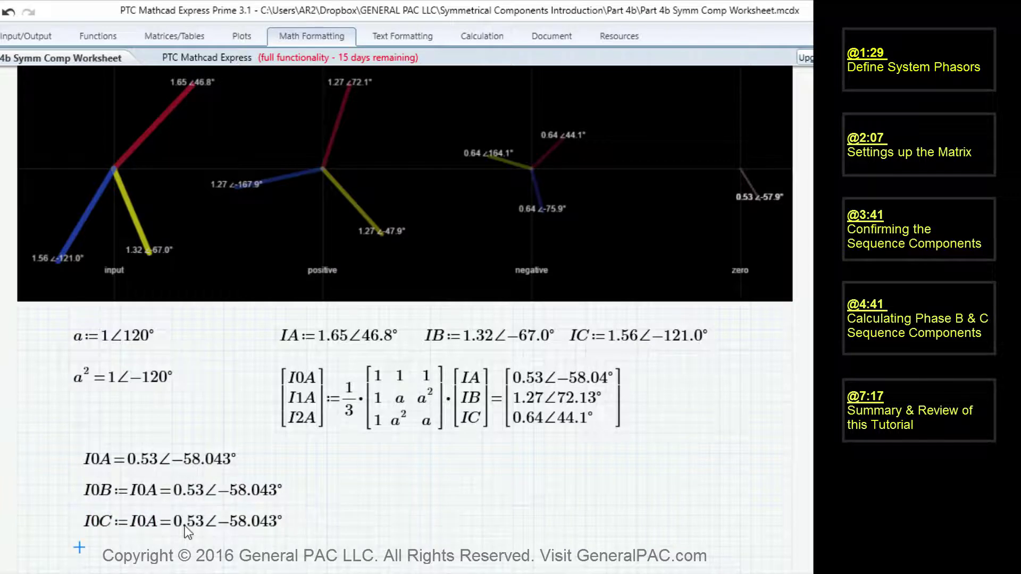
drag(80, 439, 216, 548)
key(Escape)
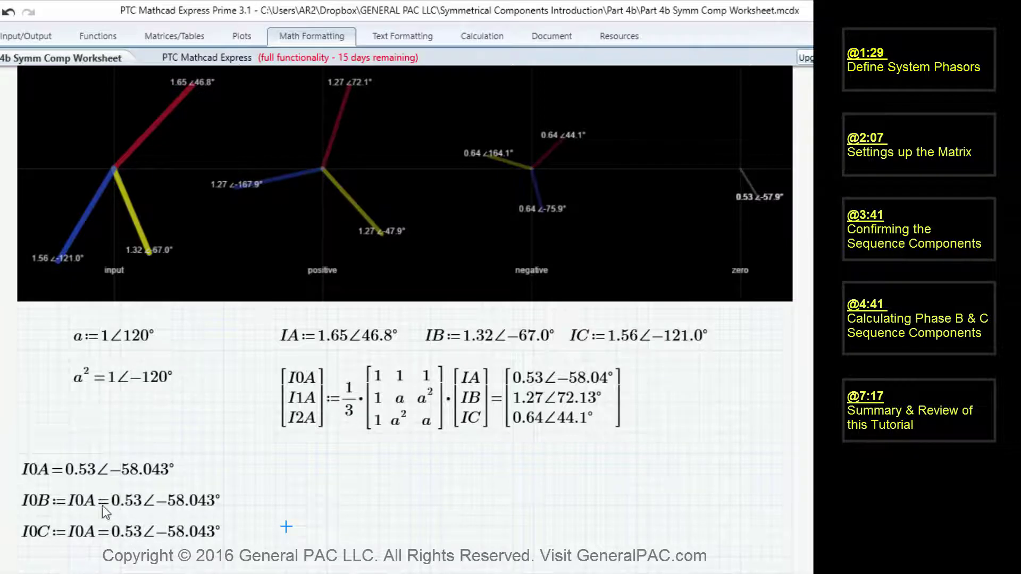
Step: Display I1A = 1.27∠72.13° beside I0A
click(263, 469)
text(I1A)
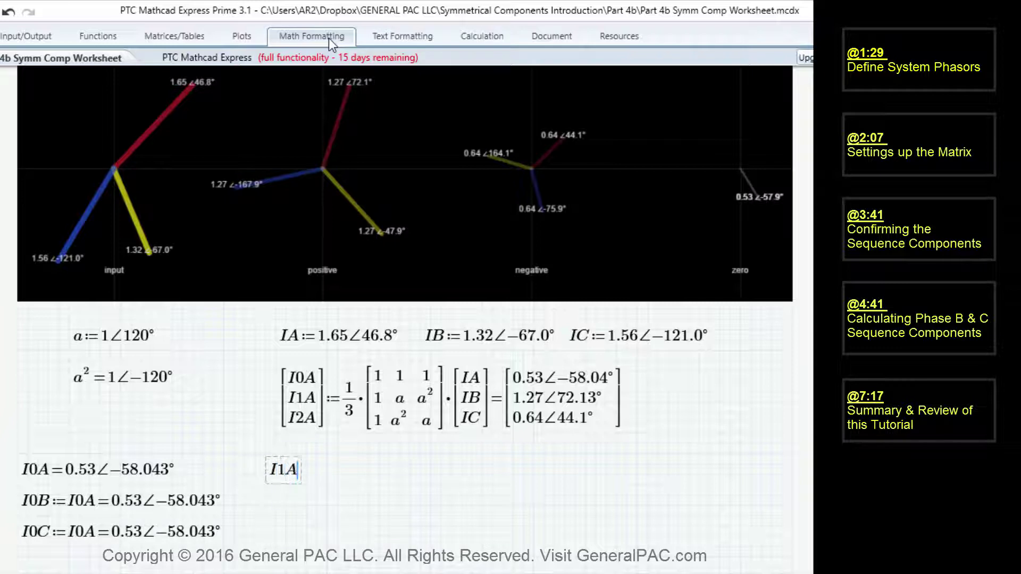
text(=1.27∠72.13°)
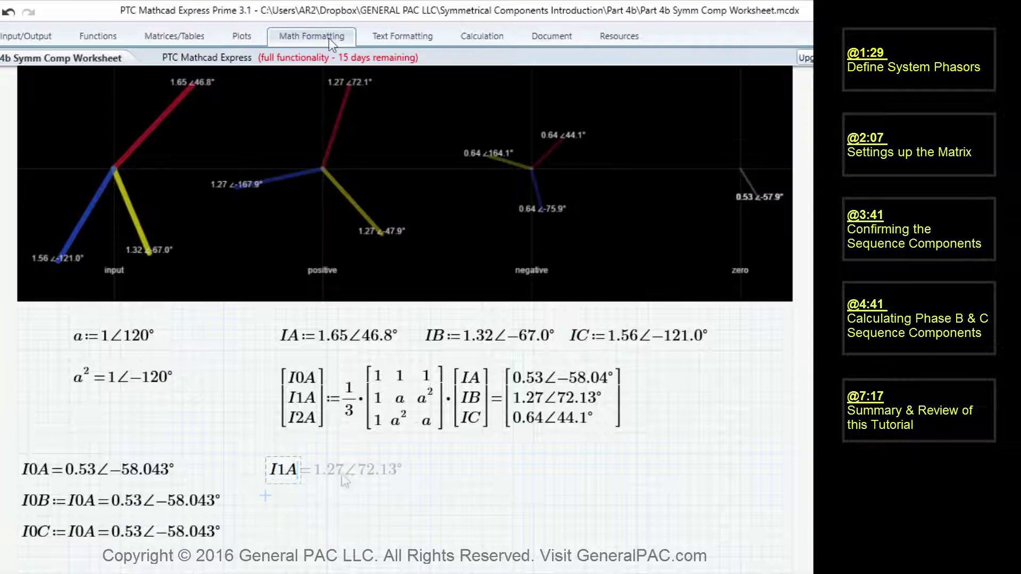
key(Return)
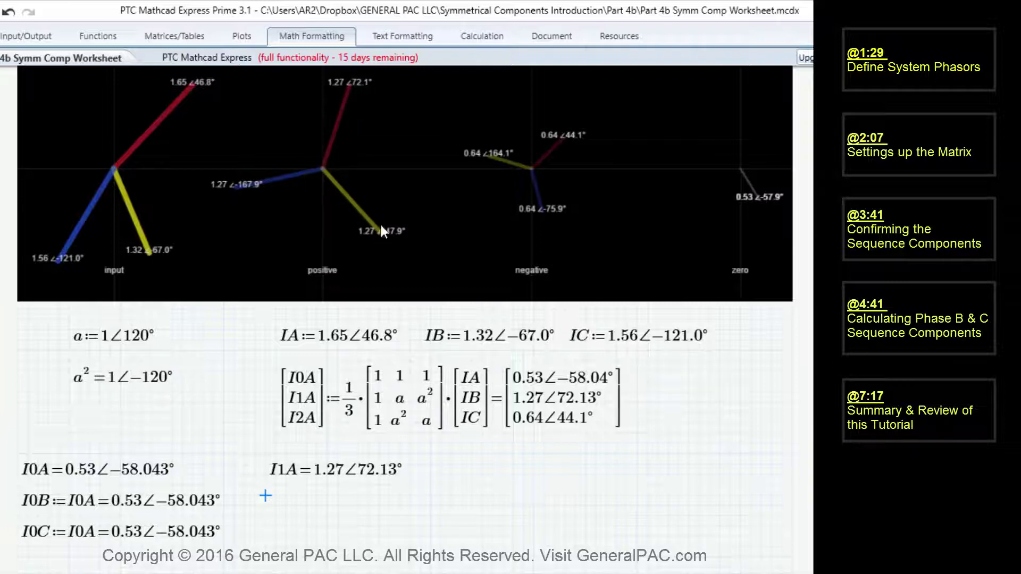
Step: Define I1B = I1A·a² (1.268∠−47.87°) and I1C = I1A·a (1.268∠−167.87°)
text(I1B:=)
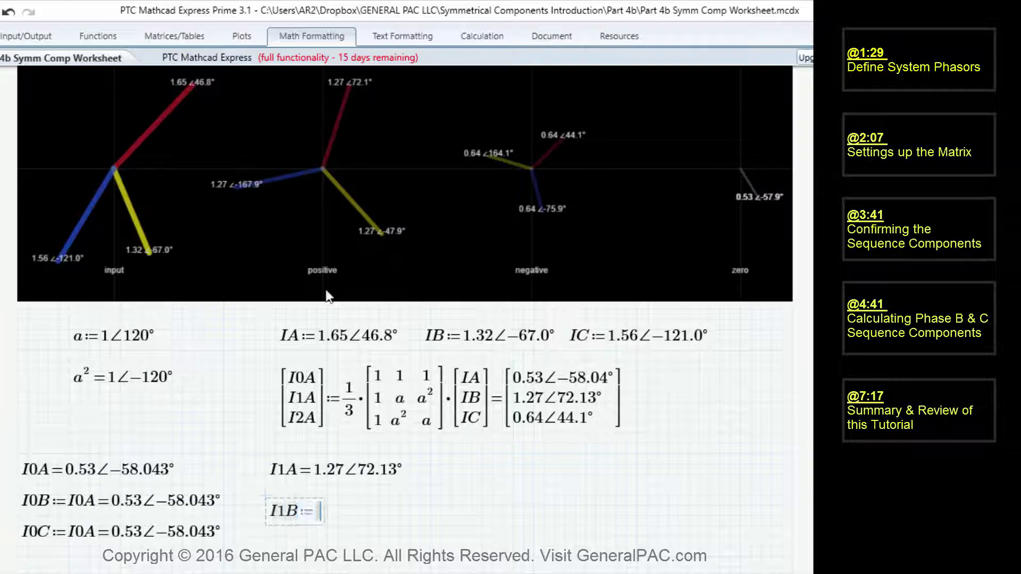
text(I1A)
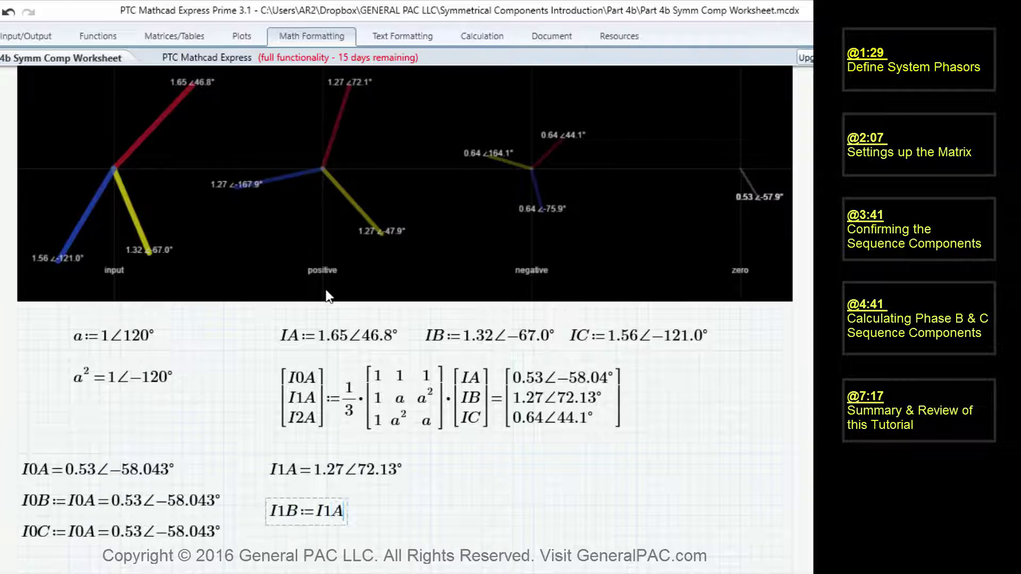
text(*)
text(a)
text(^2)
text(=1.268∠−47.87°)
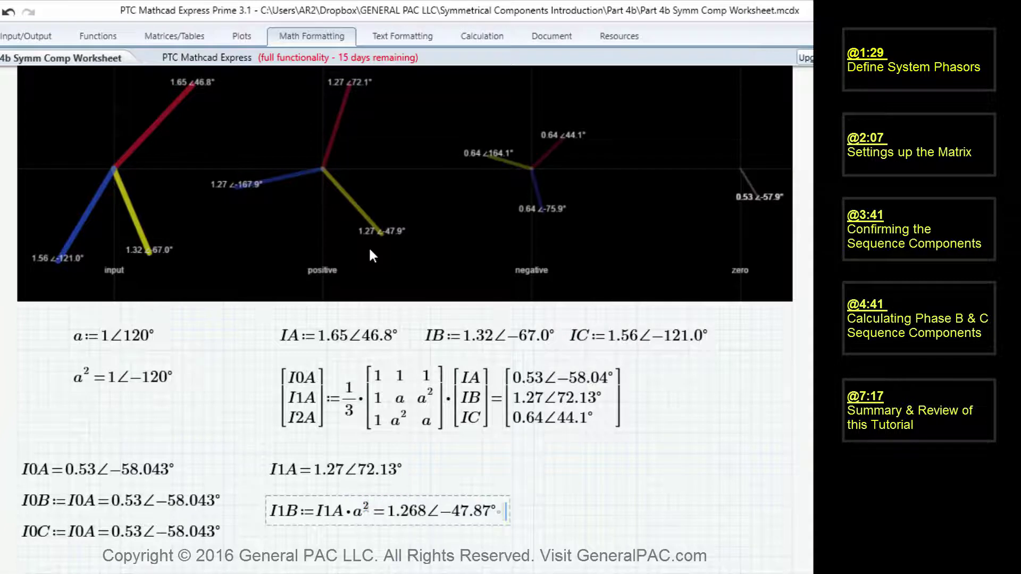
key(Return)
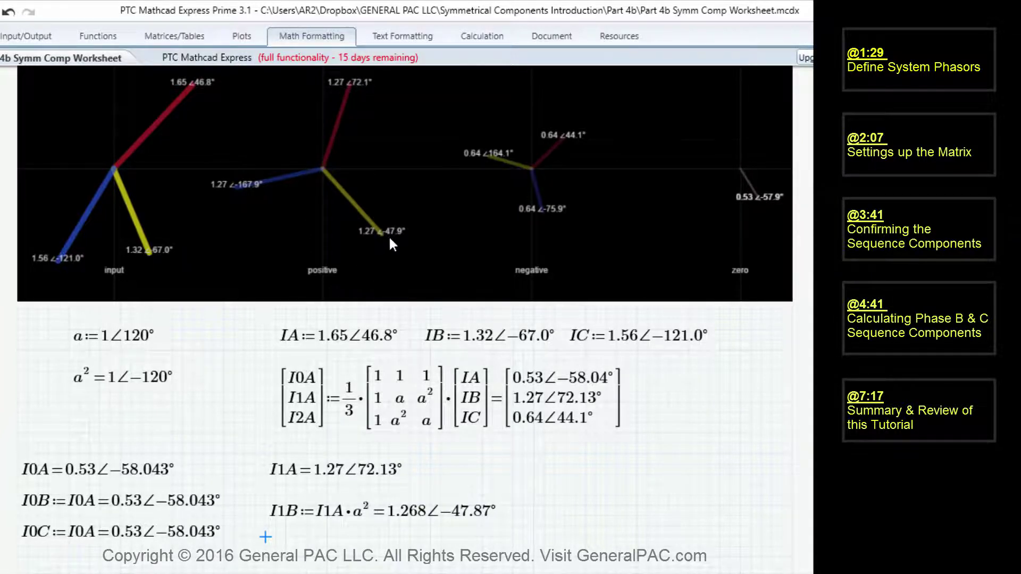
text(I)
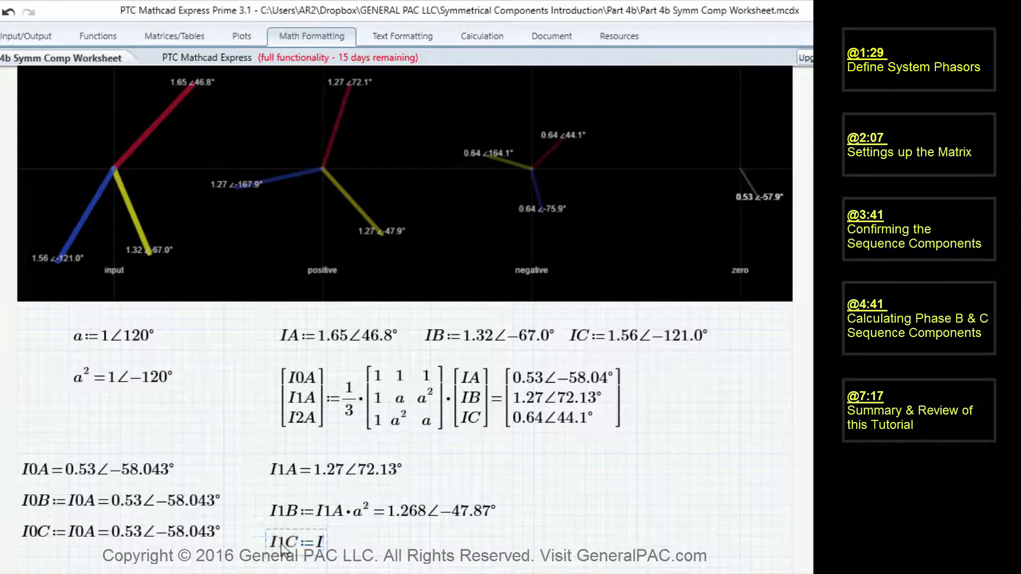
text(1C:I1A)
text(*a^2)
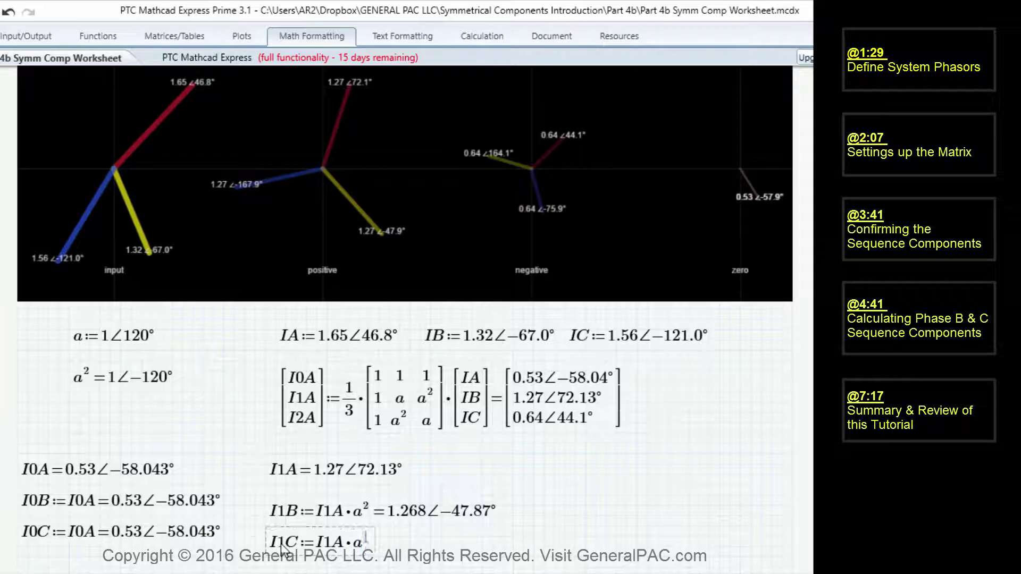
key(BackSpace)
key(BackSpace)
text(=)
key(Return)
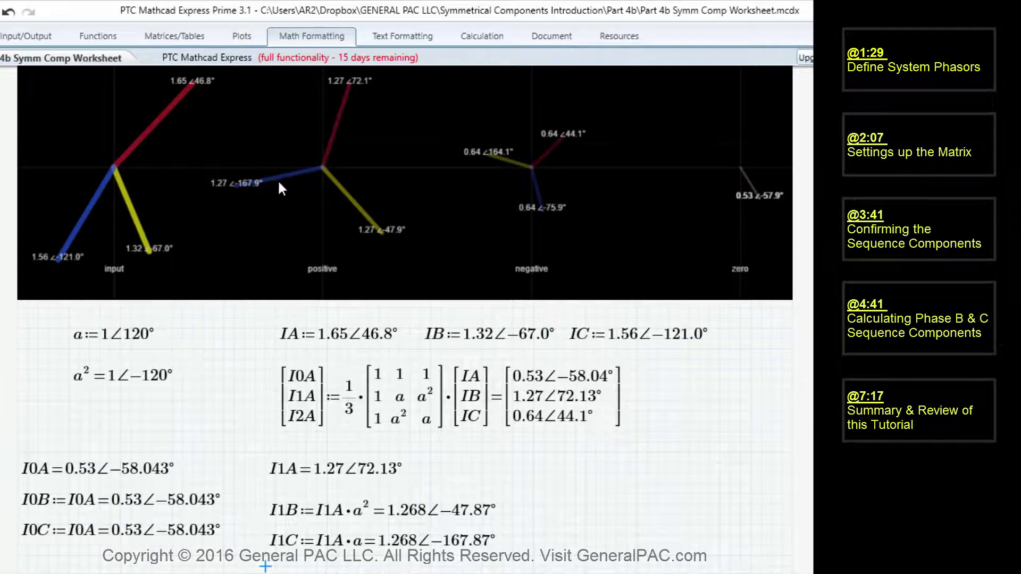
click(554, 463)
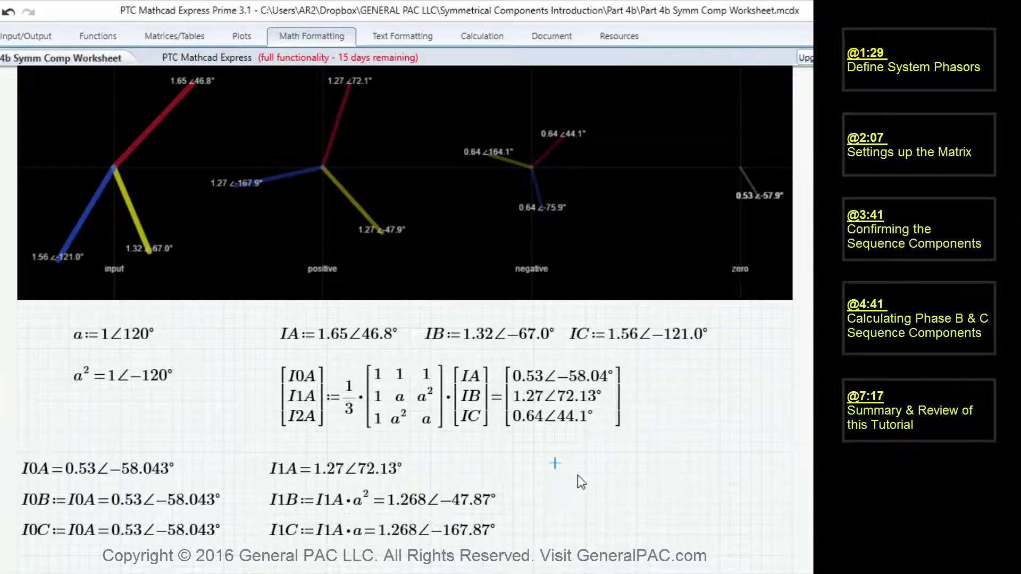
Step: Display I2A = 0.64∠44.1° and define I2B = I2A·a = 0.64∠164.1° below it
text(I2A=)
key(Return)
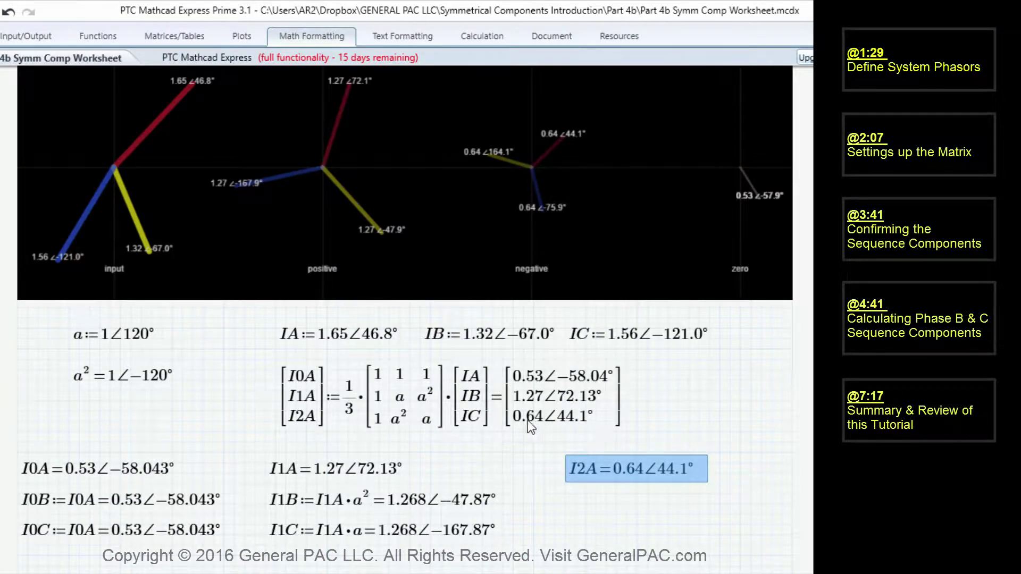
click(567, 505)
text(I2A)
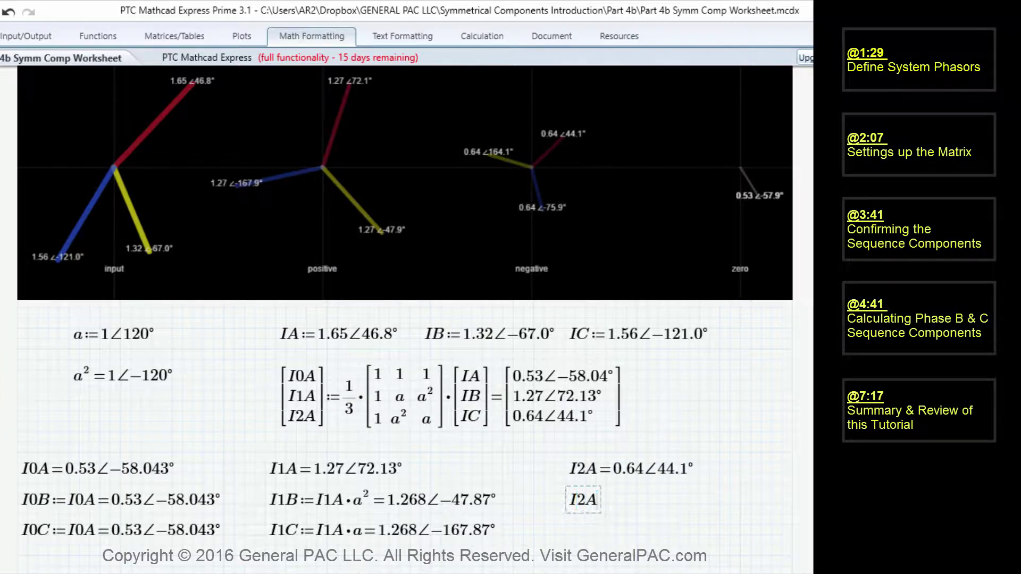
key(BackSpace)
text(B)
text(:I2A)
text(*)
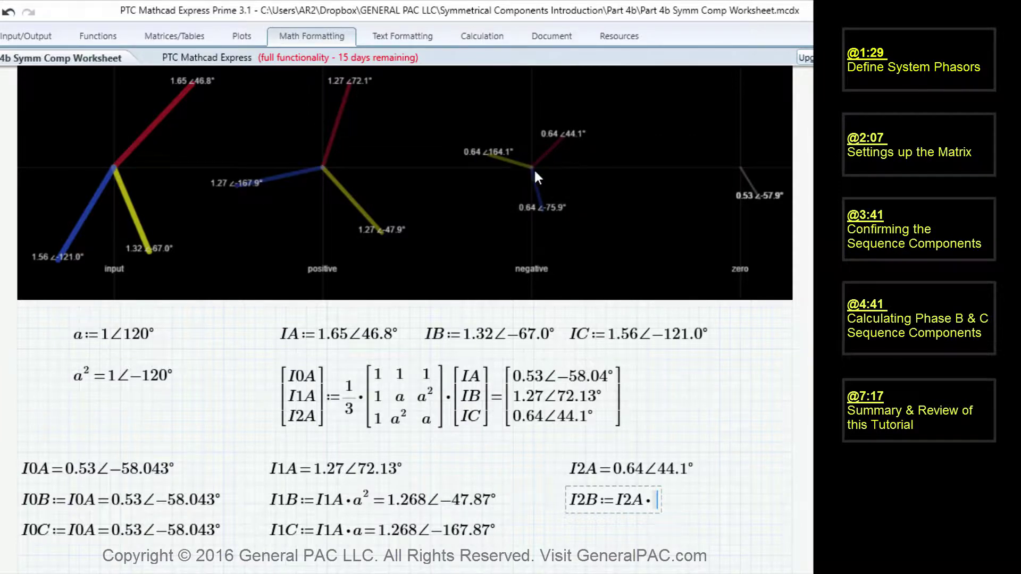
text(a=0.64∠164.1°)
key(Return)
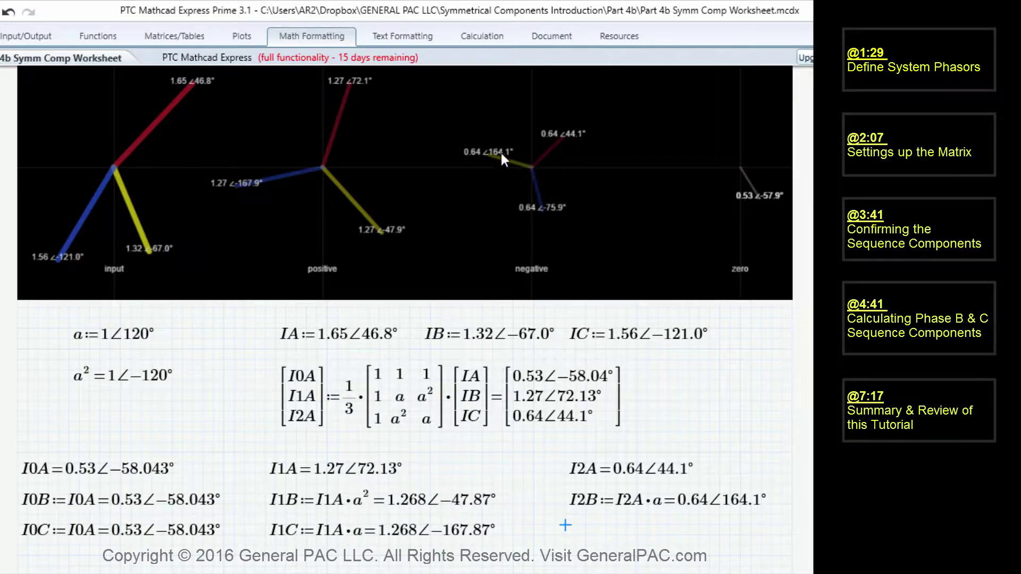
Step: Define I2C = I2A·a², evaluating to 0.64∠−75.9°
text(I2C:=)
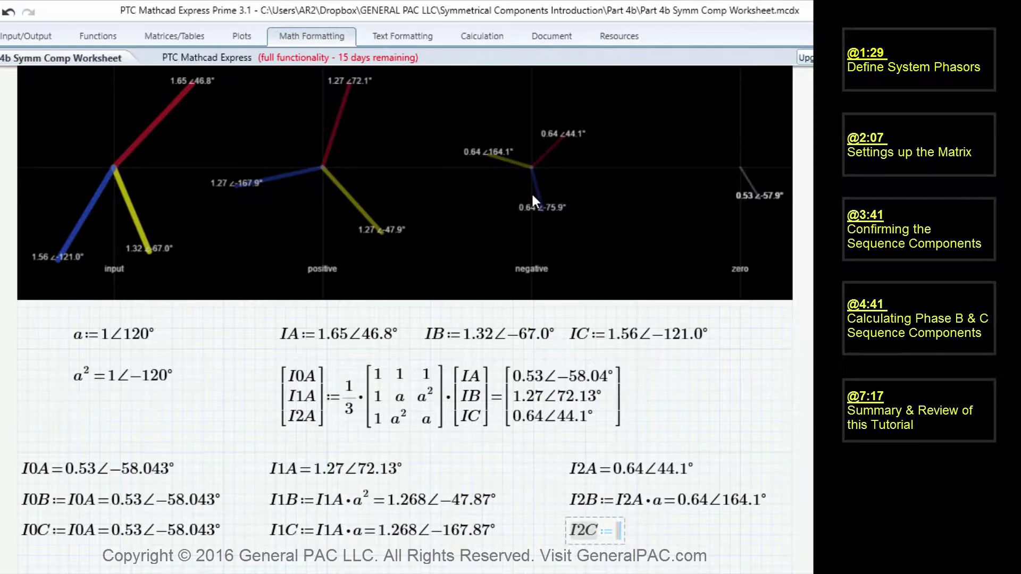
text(I2)
text(A*a)
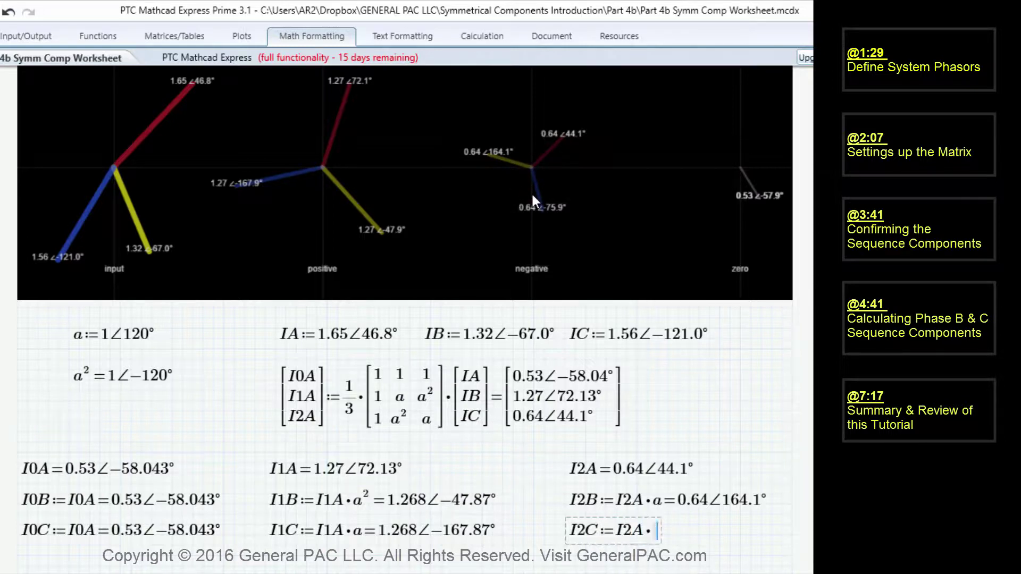
text(^2=0.64∠−75.9°)
key(Return)
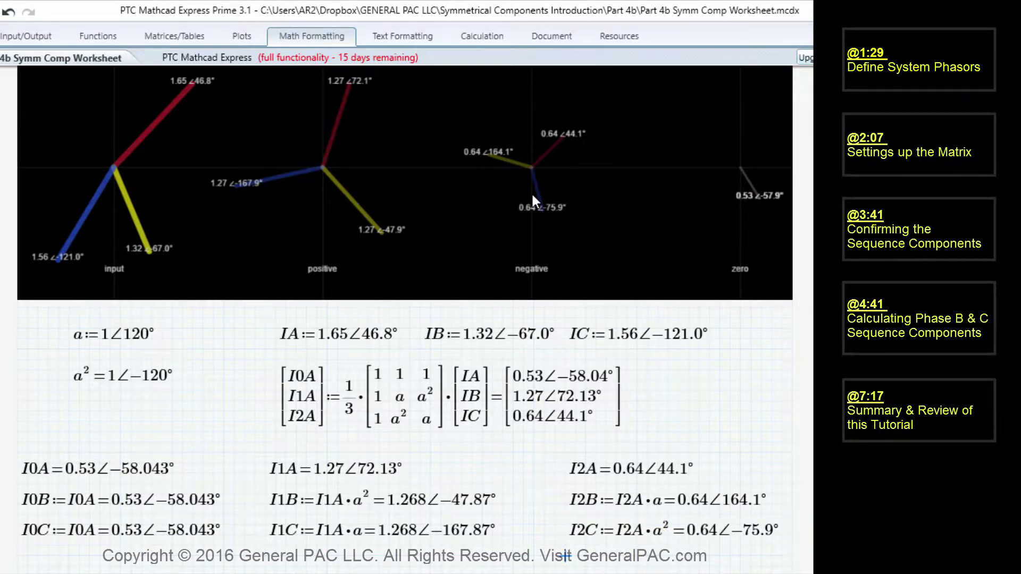